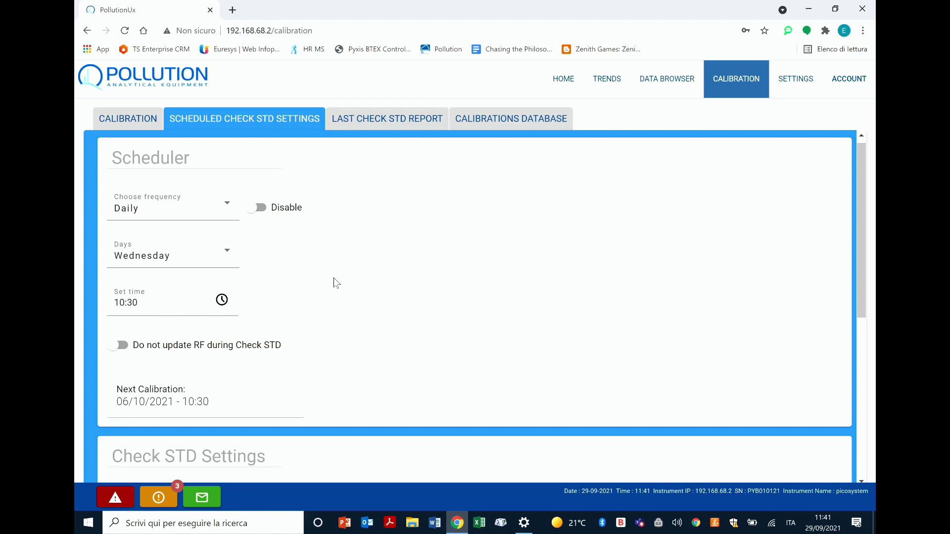
Set the scheduler's frequency to Weekly and the day of the week to Sunday
{"action": "left_click", "coordinate": [228, 209]}
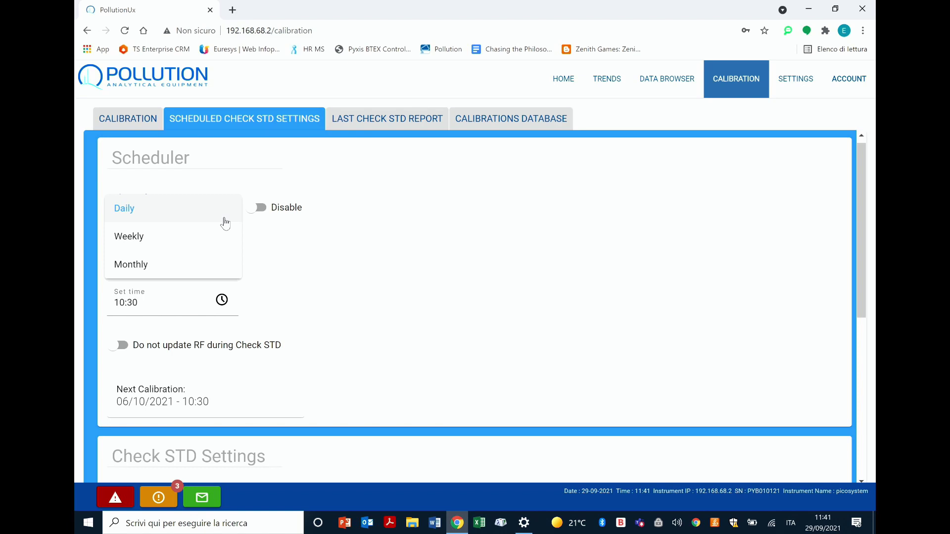
{"action": "left_click", "coordinate": [218, 248]}
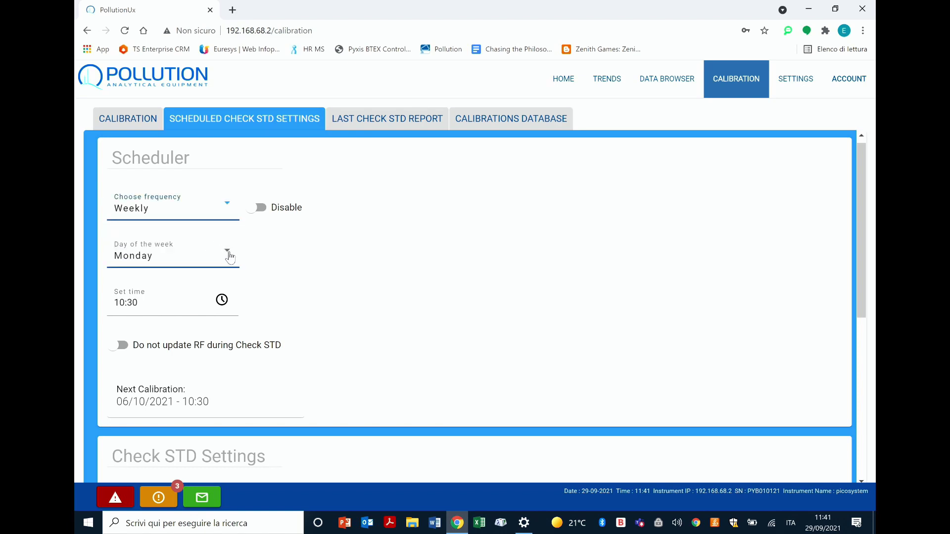
{"action": "scroll", "coordinate": [277, 254], "scroll_direction": "down", "scroll_amount": 1}
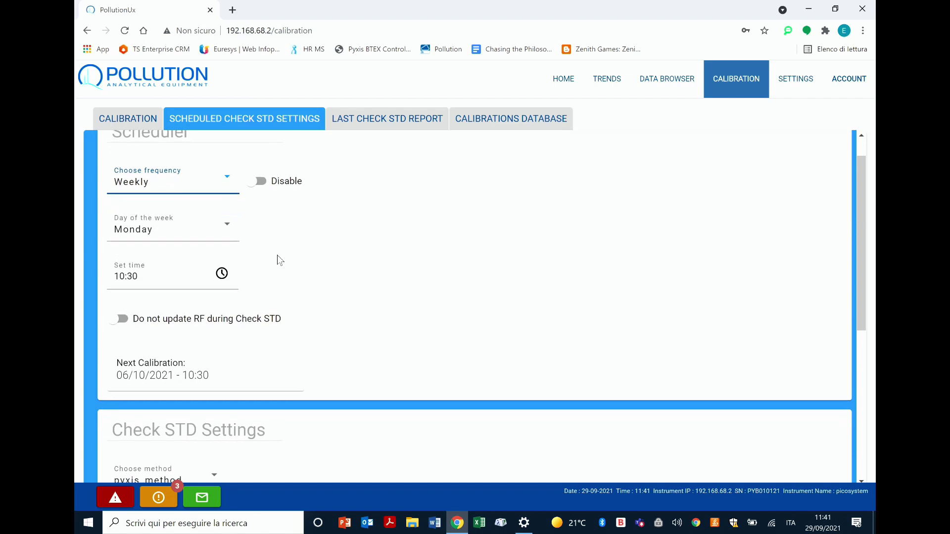
{"action": "left_click", "coordinate": [227, 228]}
{"action": "scroll", "coordinate": [214, 296], "scroll_direction": "down", "scroll_amount": 1}
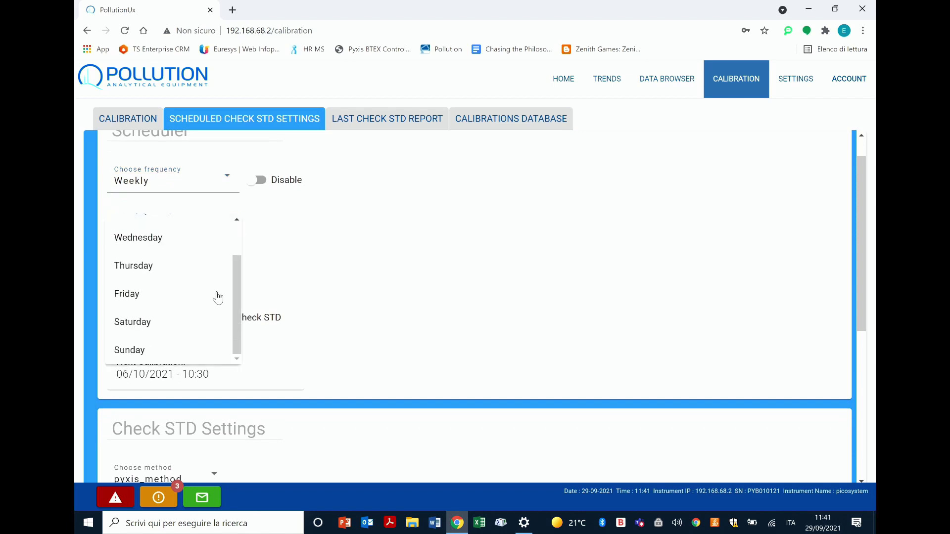
{"action": "left_click", "coordinate": [193, 346]}
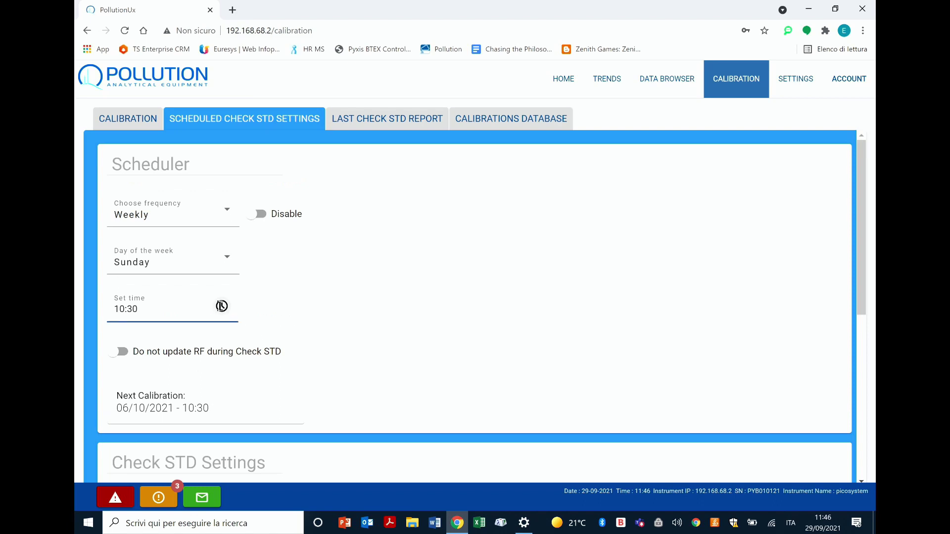
{"action": "left_click", "coordinate": [238, 328]}
Choose Toluene cylinder as the cylinder in the Check STD settings
{"action": "scroll", "coordinate": [304, 319], "scroll_direction": "down", "scroll_amount": 1}
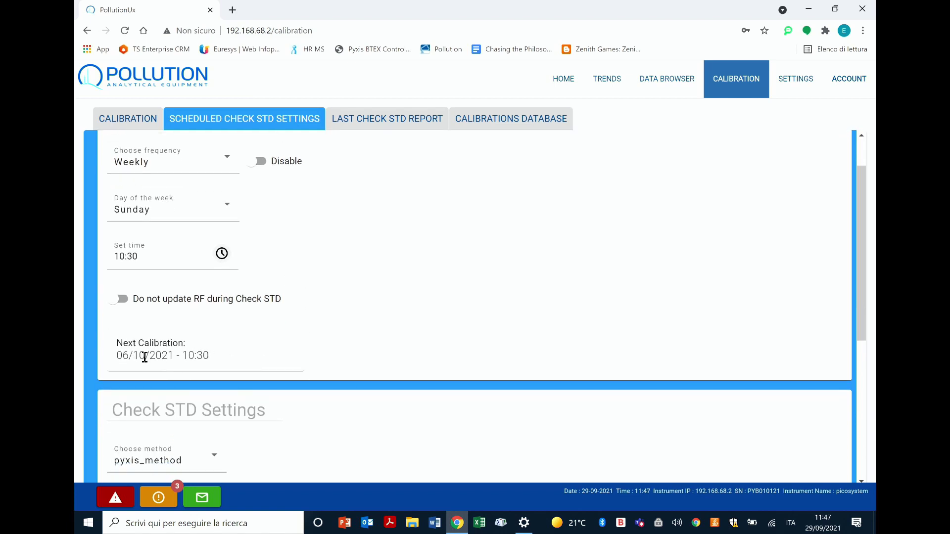
{"action": "scroll", "coordinate": [305, 343], "scroll_direction": "down", "scroll_amount": 4}
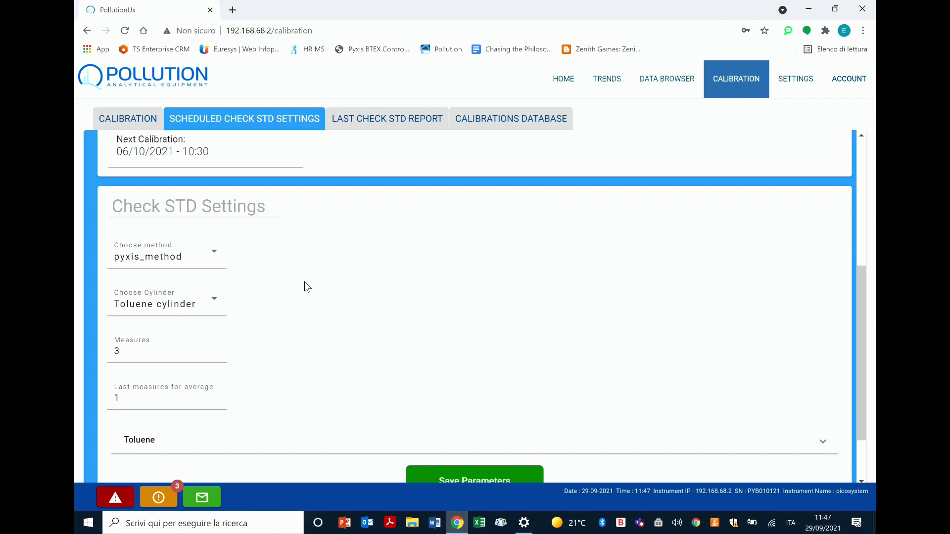
{"action": "scroll", "coordinate": [306, 286], "scroll_direction": "down", "scroll_amount": 1}
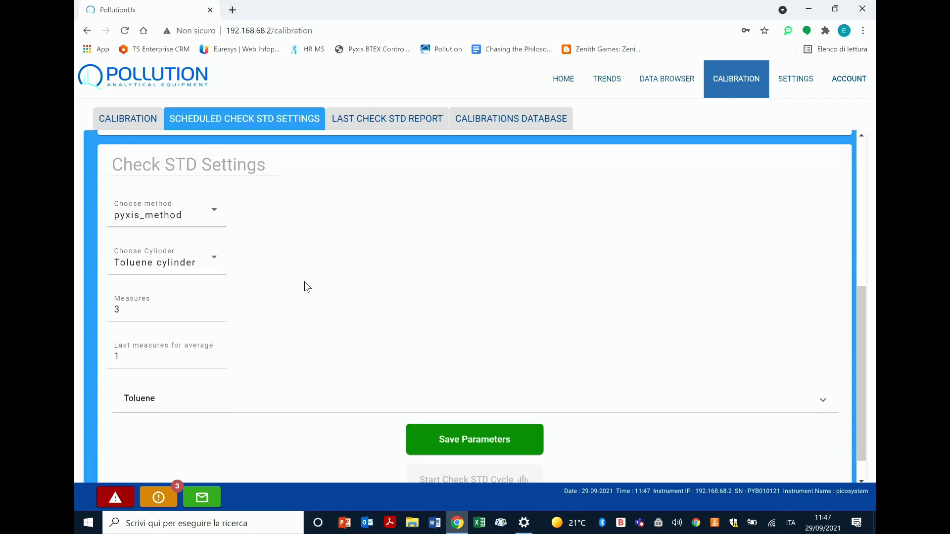
{"action": "left_click", "coordinate": [214, 261]}
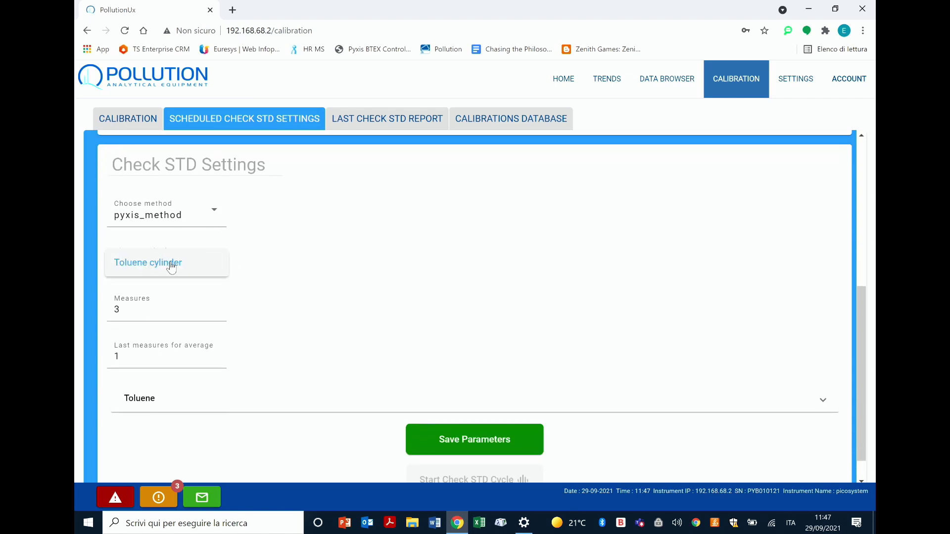
{"action": "left_click", "coordinate": [165, 267]}
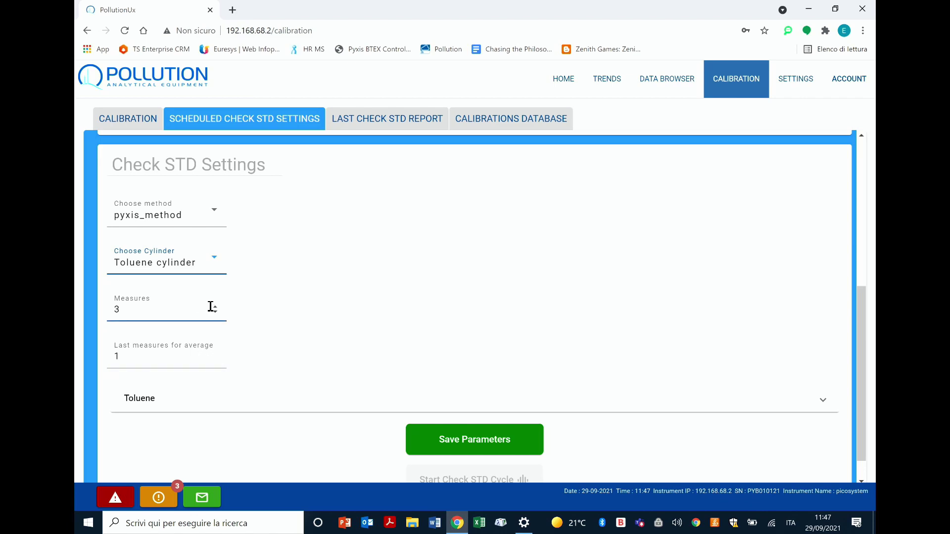
Expand the Toluene entry in the Check STD settings to view its acceptable RF deviation range
{"action": "scroll", "coordinate": [258, 319], "scroll_direction": "down", "scroll_amount": 1}
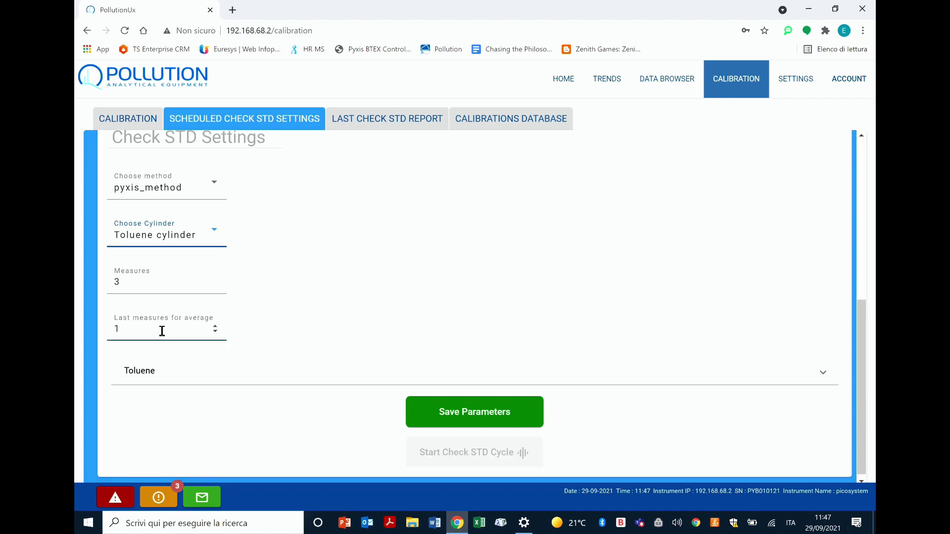
{"action": "scroll", "coordinate": [274, 303], "scroll_direction": "down", "scroll_amount": 1}
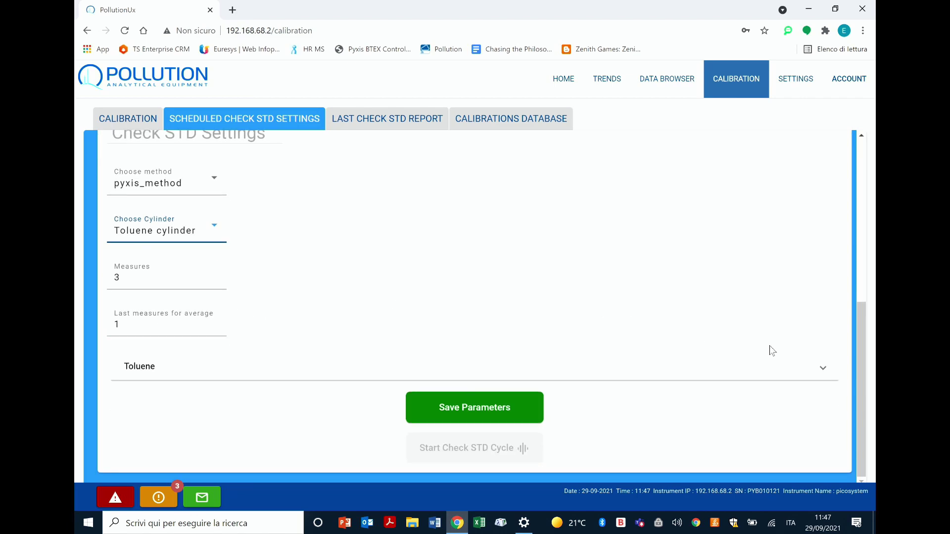
{"action": "left_click", "coordinate": [823, 371]}
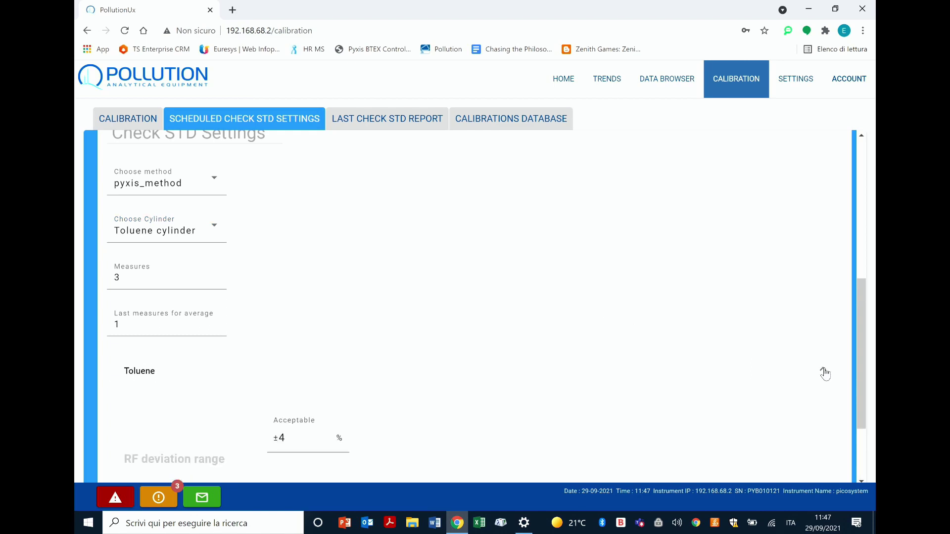
{"action": "scroll", "coordinate": [687, 285], "scroll_direction": "down", "scroll_amount": 1}
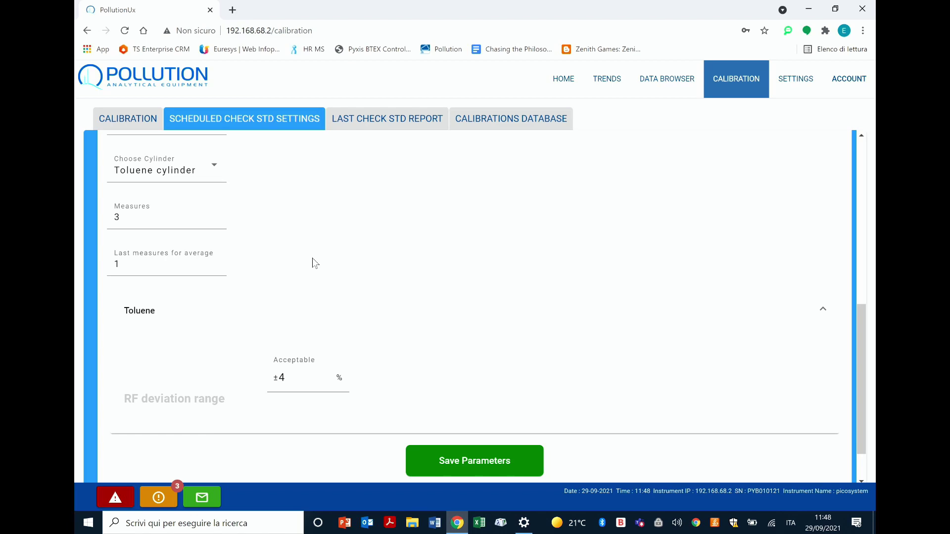
Enable "Do not update RF during Check STD" in the scheduler and start the Check STD cycle
{"action": "scroll", "coordinate": [298, 271], "scroll_direction": "up", "scroll_amount": 5}
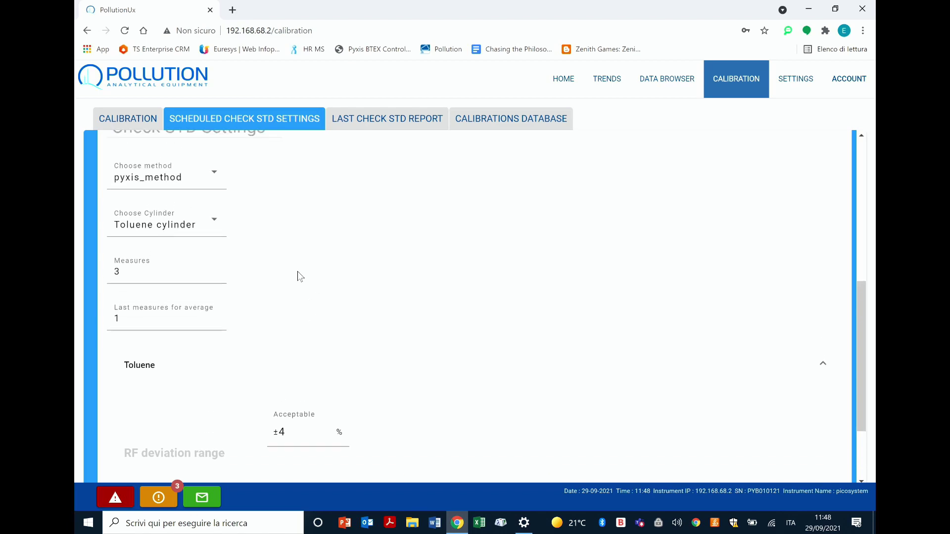
{"action": "scroll", "coordinate": [298, 271], "scroll_direction": "up", "scroll_amount": 1}
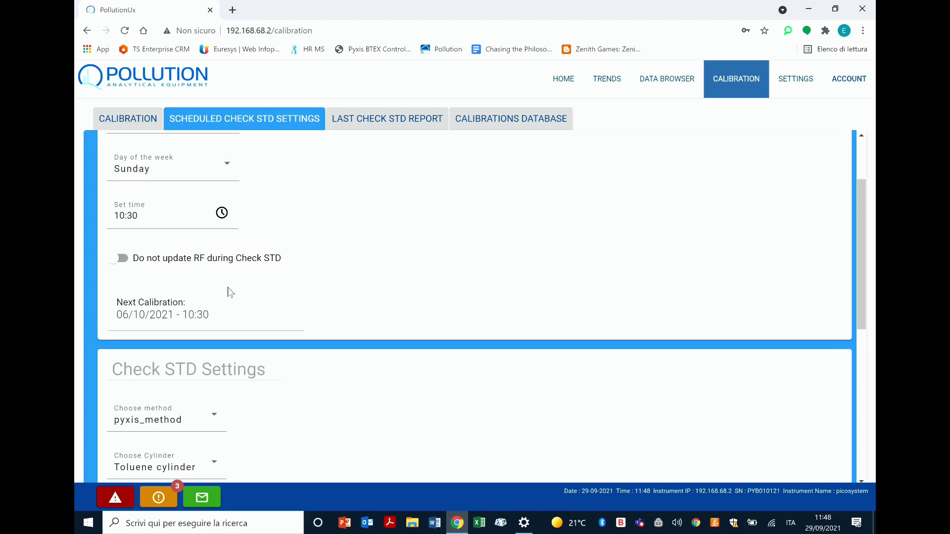
{"action": "left_click", "coordinate": [126, 266]}
{"action": "scroll", "coordinate": [550, 296], "scroll_direction": "down", "scroll_amount": 7}
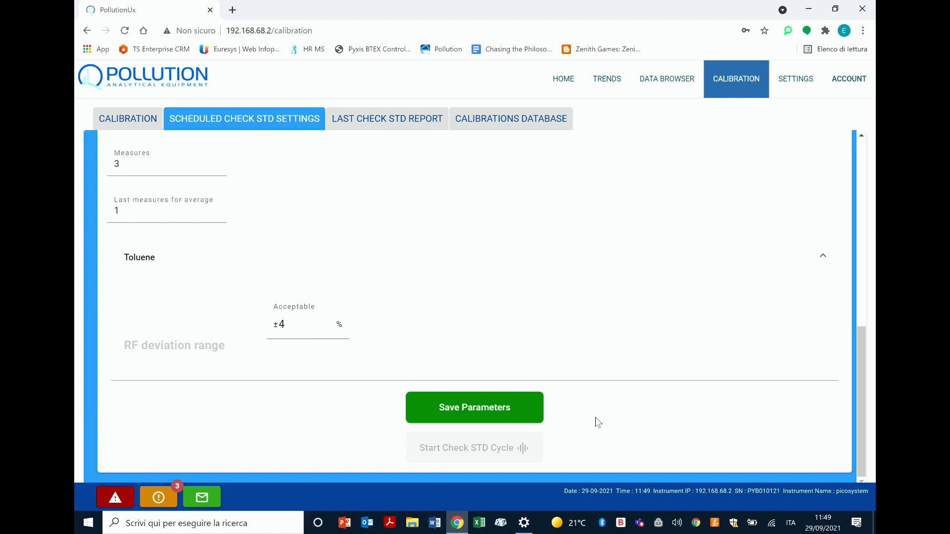
{"action": "left_click", "coordinate": [476, 447]}
{"action": "left_click", "coordinate": [476, 447]}
View the last Check STD report, and search the calibrations database with 26/9/2021 as the start date
{"action": "left_click", "coordinate": [398, 120]}
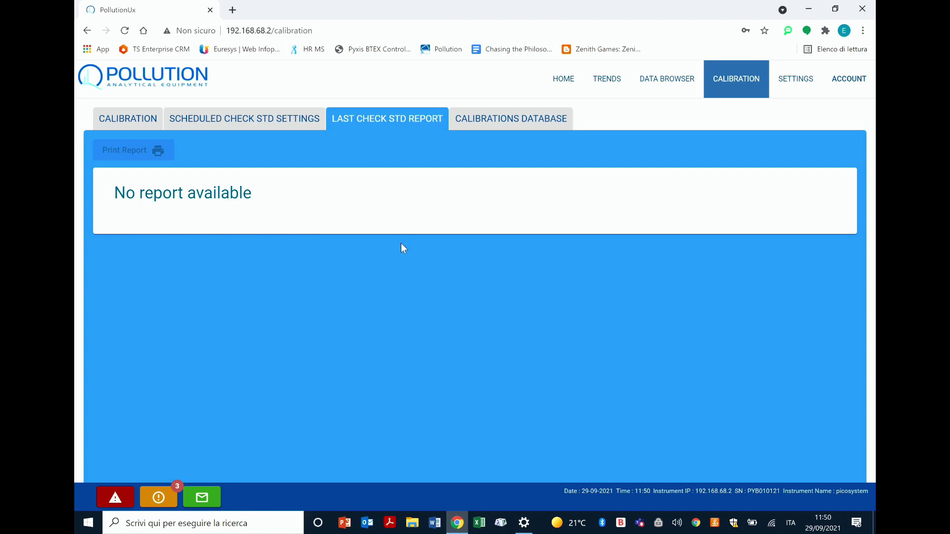
{"action": "left_click", "coordinate": [521, 128]}
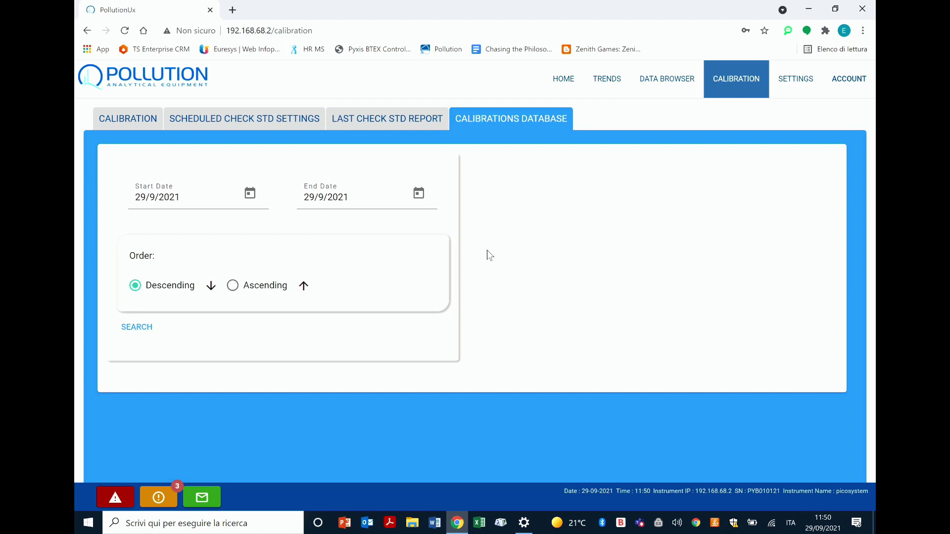
{"action": "left_click", "coordinate": [251, 195]}
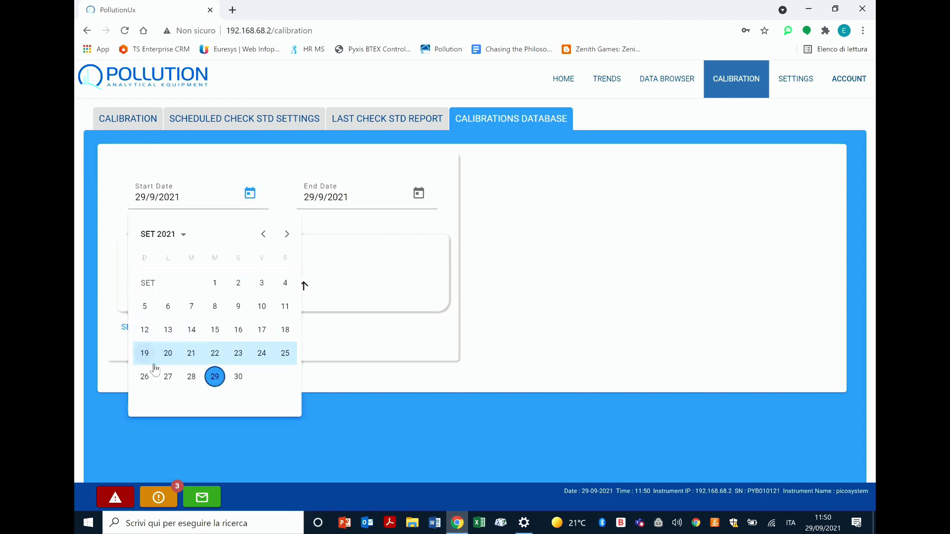
{"action": "left_click", "coordinate": [145, 377]}
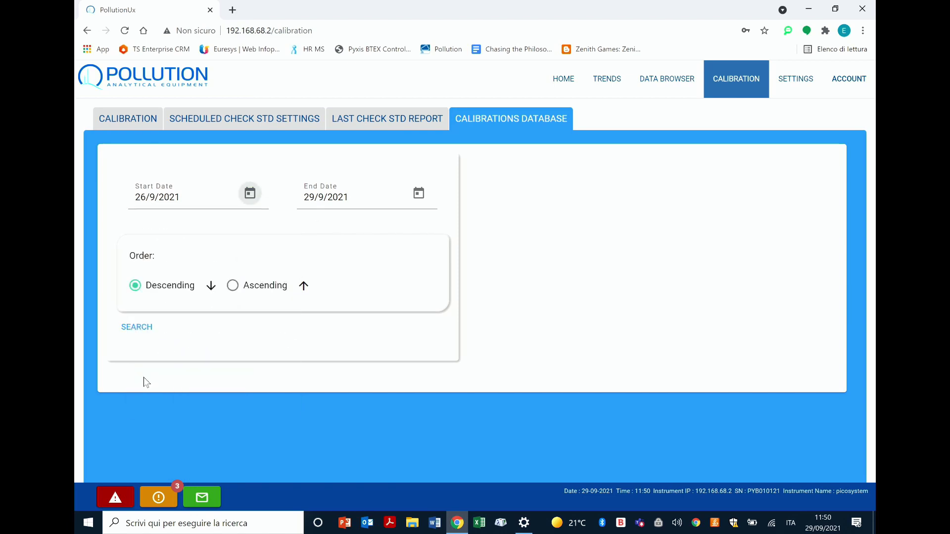
{"action": "left_click", "coordinate": [143, 334]}
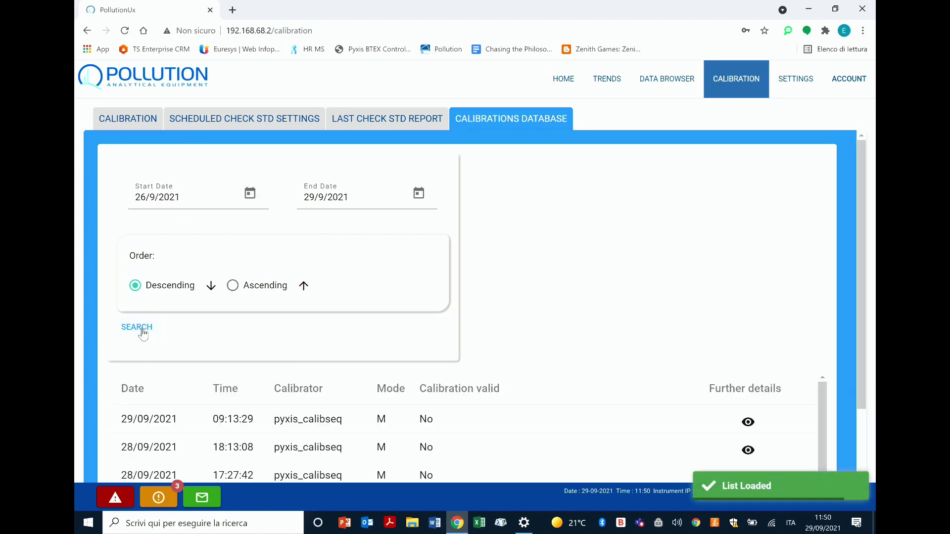
Examine the listed calibrations' dates, times, calibrators, modes and validity
{"action": "scroll", "coordinate": [513, 299], "scroll_direction": "down", "scroll_amount": 1}
{"action": "scroll", "coordinate": [512, 303], "scroll_direction": "down", "scroll_amount": 1}
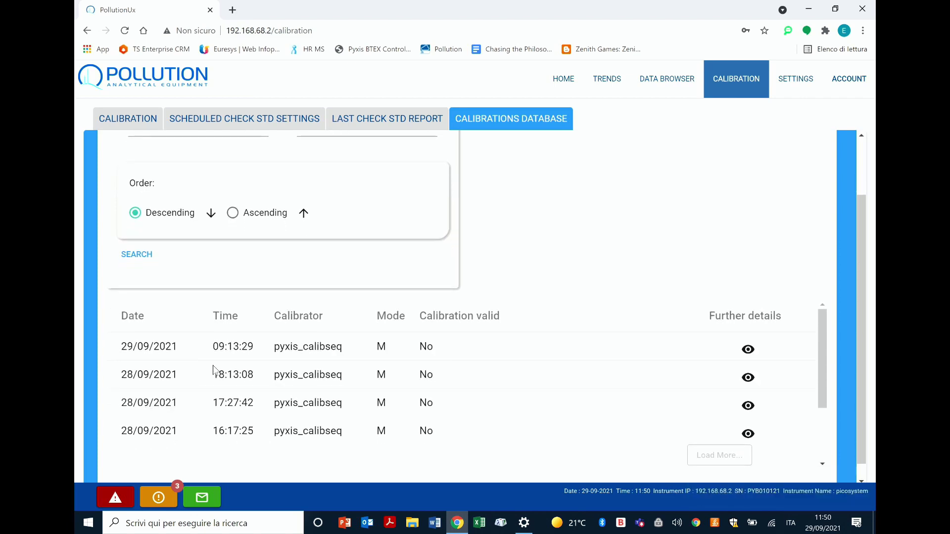
{"action": "scroll", "coordinate": [212, 365], "scroll_direction": "down", "scroll_amount": 1}
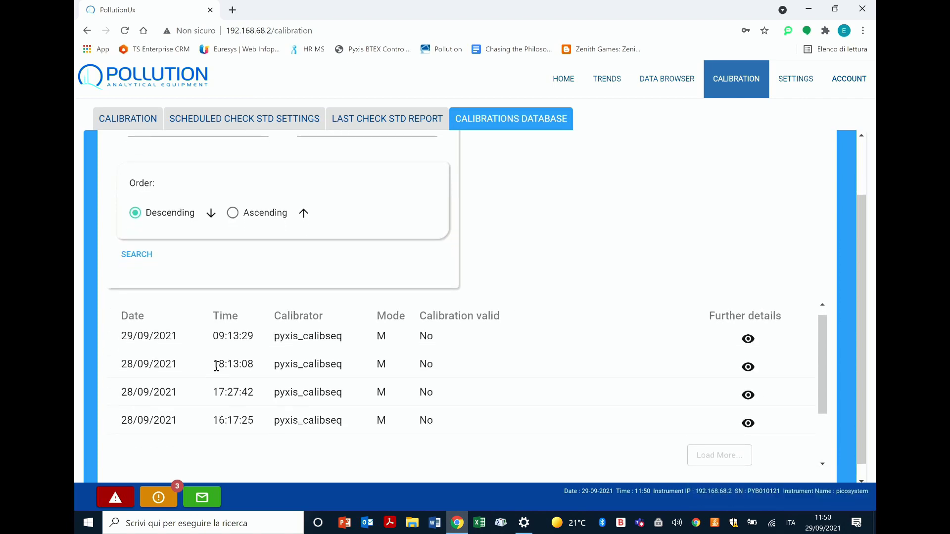
{"action": "scroll", "coordinate": [501, 371], "scroll_direction": "down", "scroll_amount": 1}
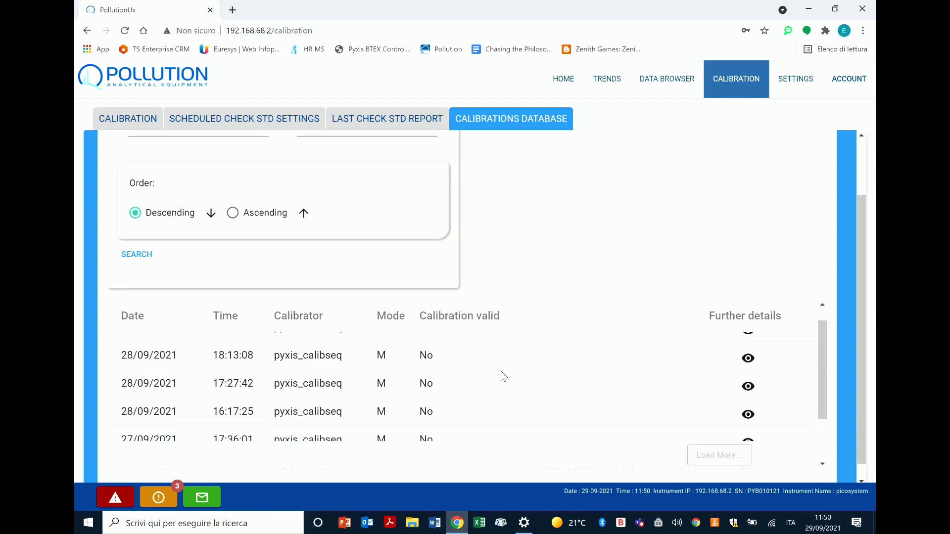
{"action": "scroll", "coordinate": [500, 371], "scroll_direction": "up", "scroll_amount": 1}
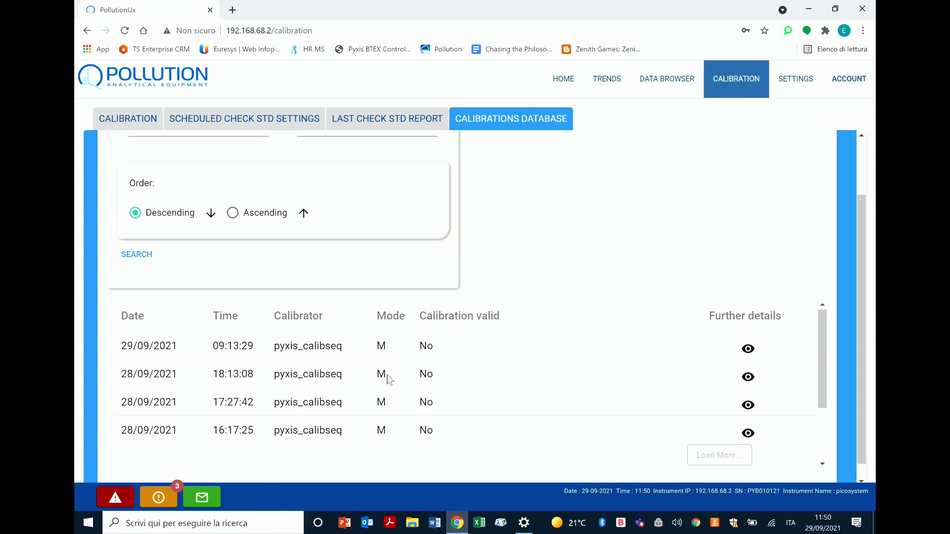
{"action": "scroll", "coordinate": [387, 375], "scroll_direction": "down", "scroll_amount": 3}
{"action": "scroll", "coordinate": [387, 375], "scroll_direction": "down", "scroll_amount": 1}
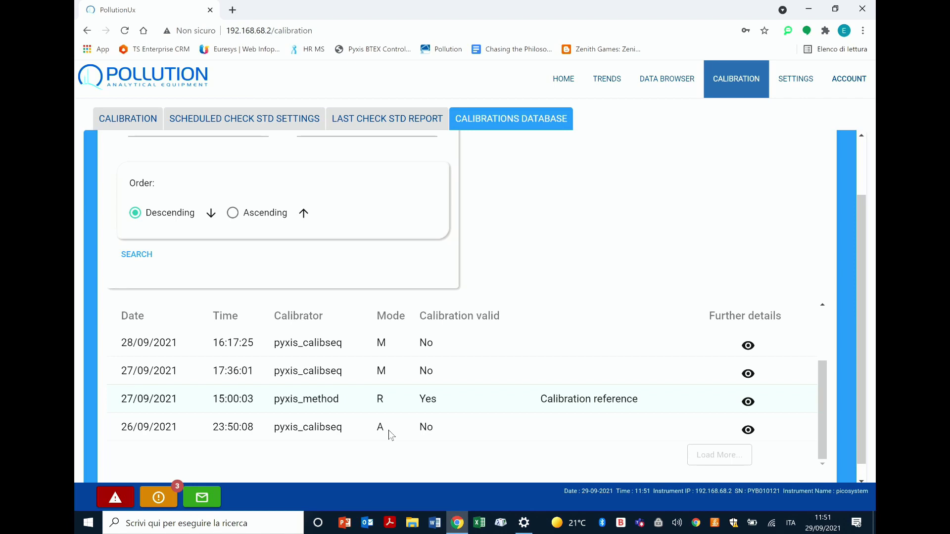
{"action": "scroll", "coordinate": [389, 378], "scroll_direction": "up", "scroll_amount": 1}
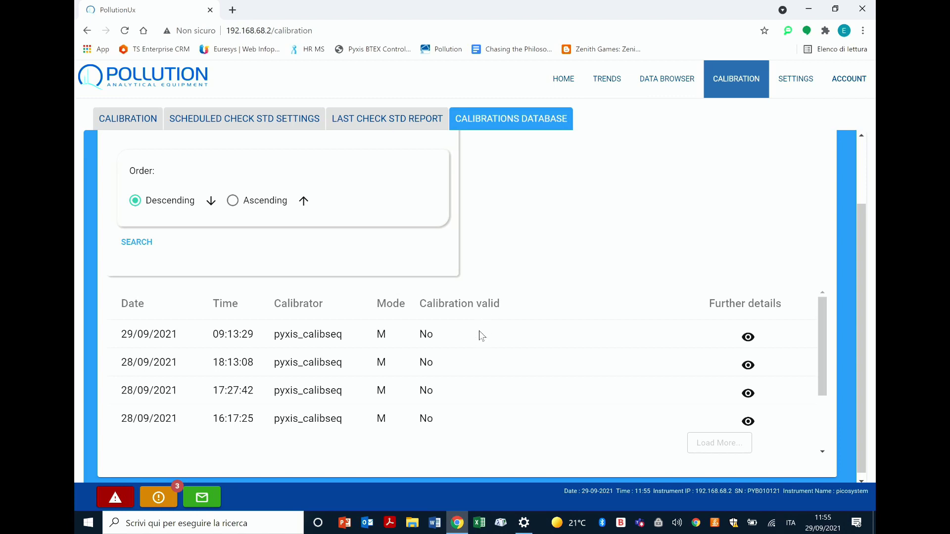
{"action": "scroll", "coordinate": [453, 358], "scroll_direction": "down", "scroll_amount": 1}
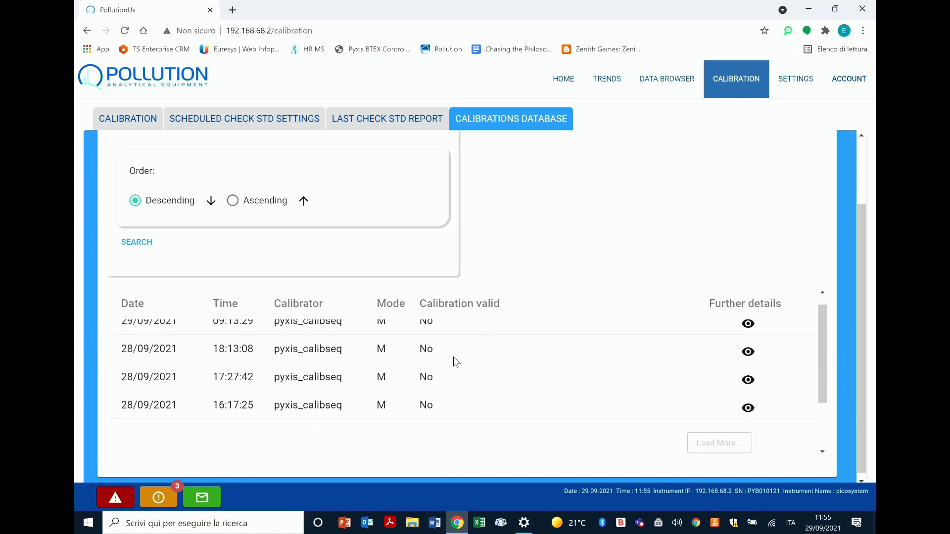
{"action": "scroll", "coordinate": [453, 357], "scroll_direction": "down", "scroll_amount": 1}
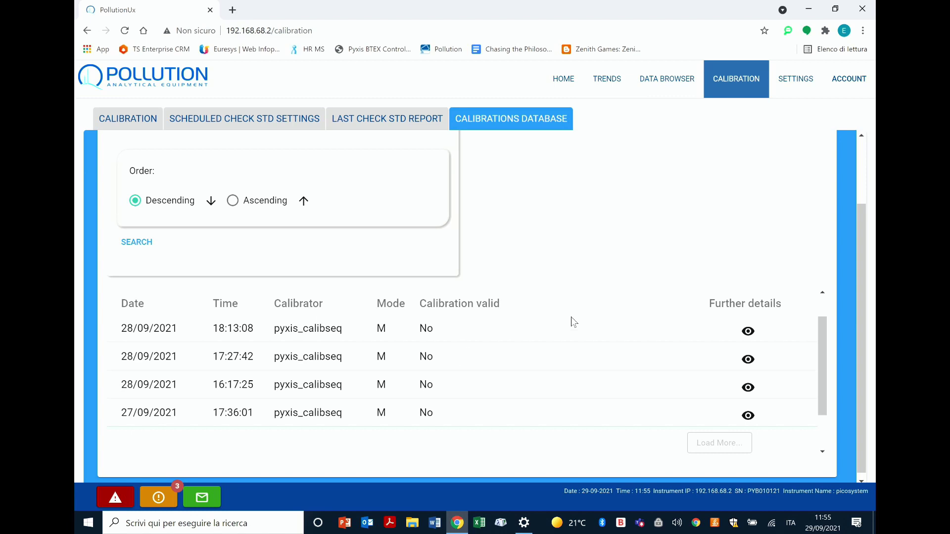
Open the further details of the 29/09/2021 09:13:29 calibration and review its analyses, method update status and RF drifts
{"action": "scroll", "coordinate": [570, 321], "scroll_direction": "up", "scroll_amount": 1}
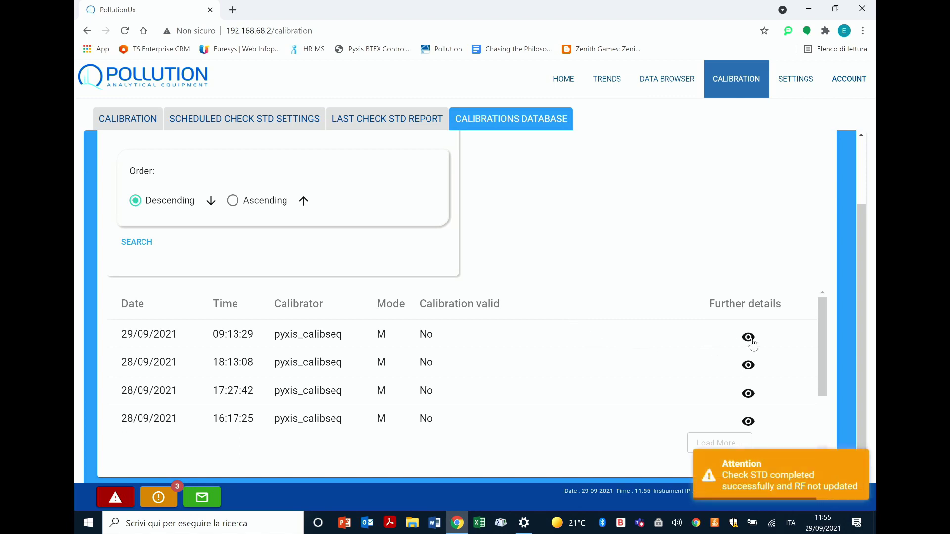
{"action": "left_click", "coordinate": [748, 338]}
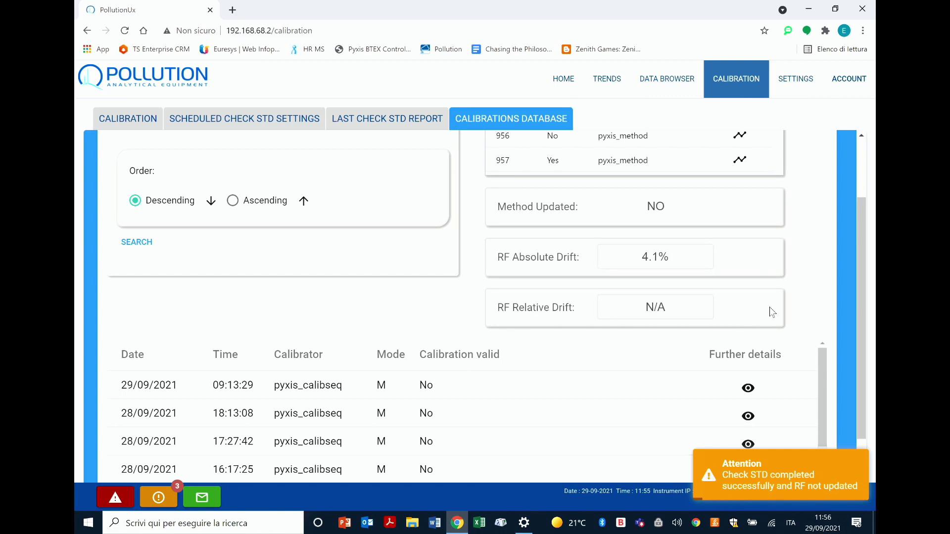
{"action": "scroll", "coordinate": [770, 306], "scroll_direction": "up", "scroll_amount": 2}
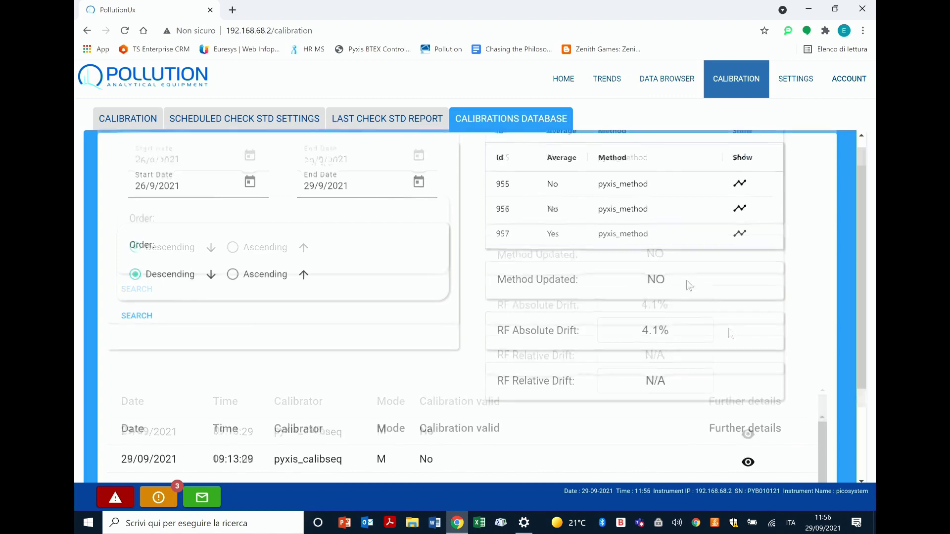
{"action": "scroll", "coordinate": [728, 328], "scroll_direction": "down", "scroll_amount": 1}
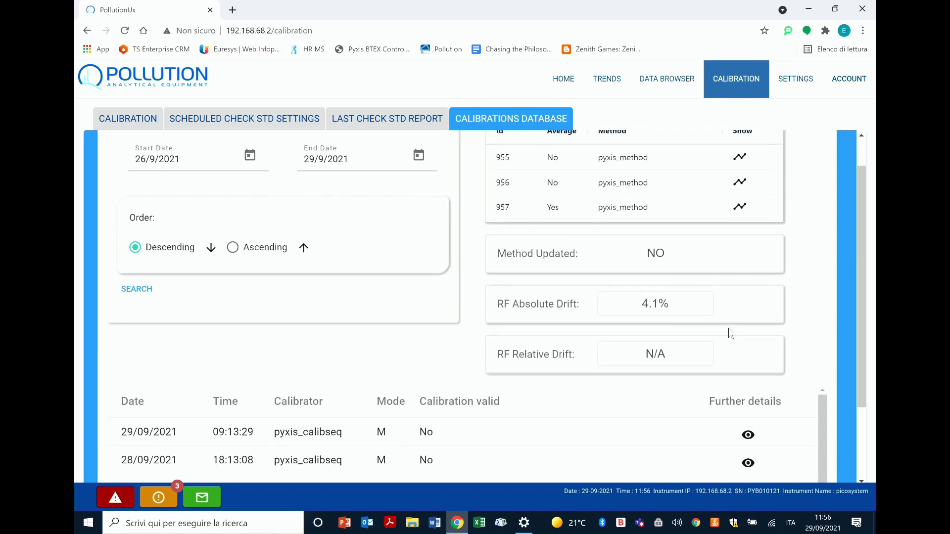